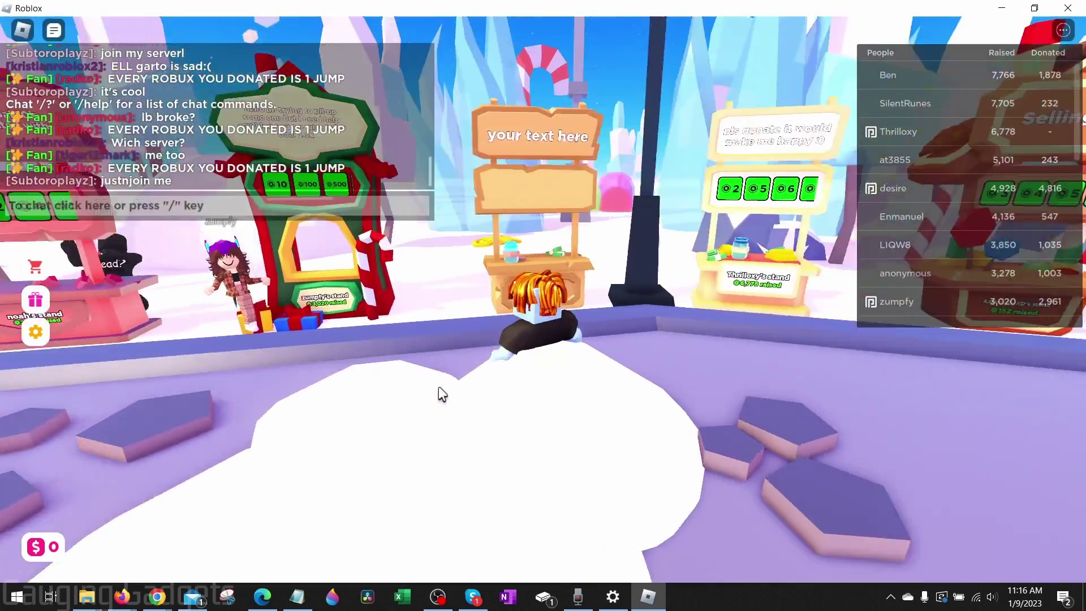
Claim the empty PLS DONATE donation stand with E.
key("e")
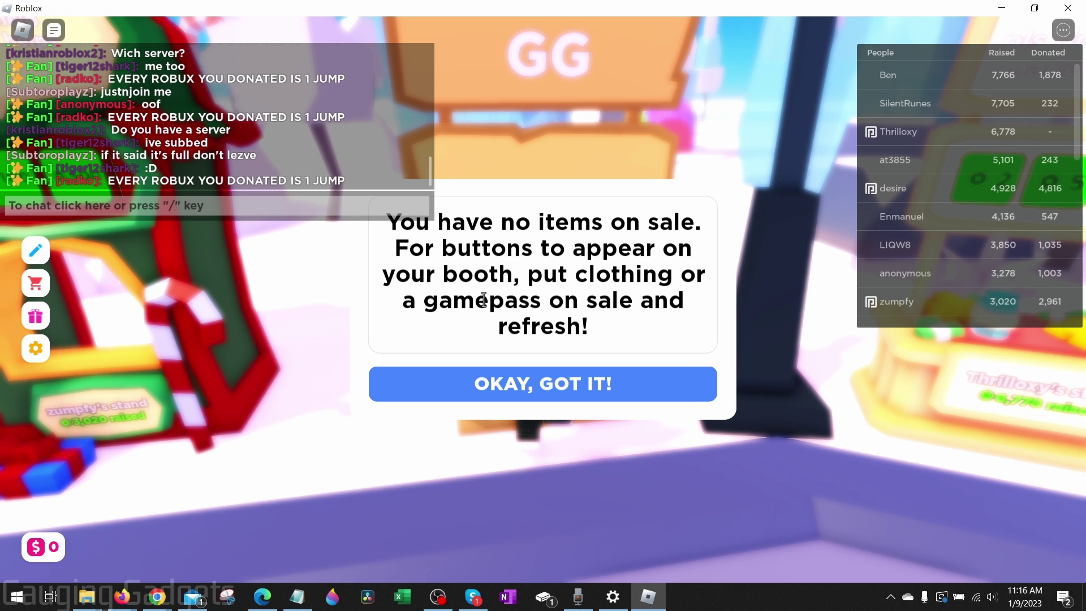
Dismiss the no-items notice, quit the Roblox game and return to the website Home page.
left_click(554, 382)
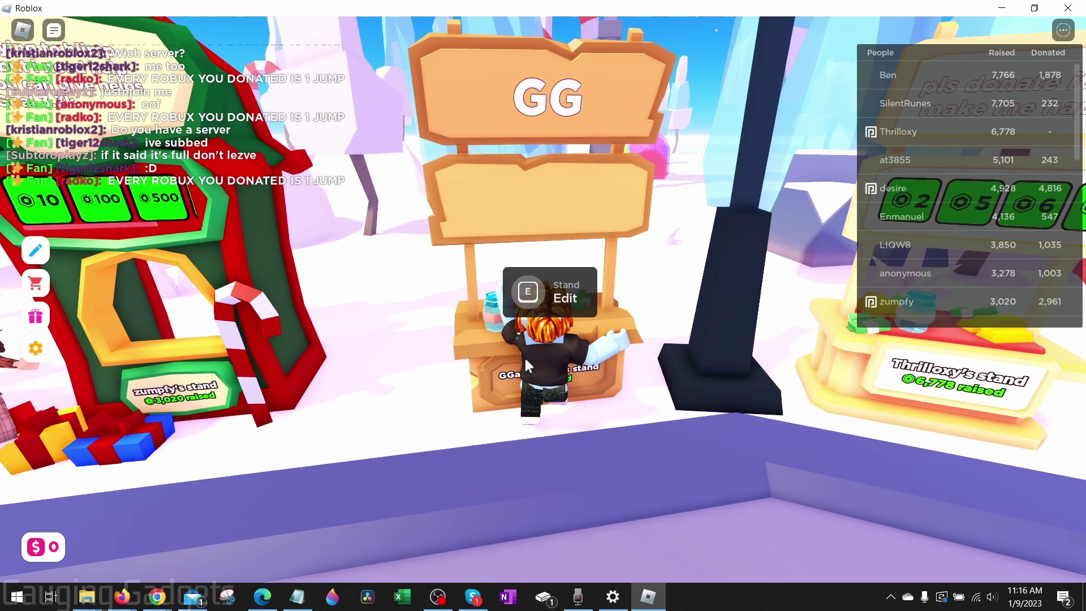
left_click(1067, 9)
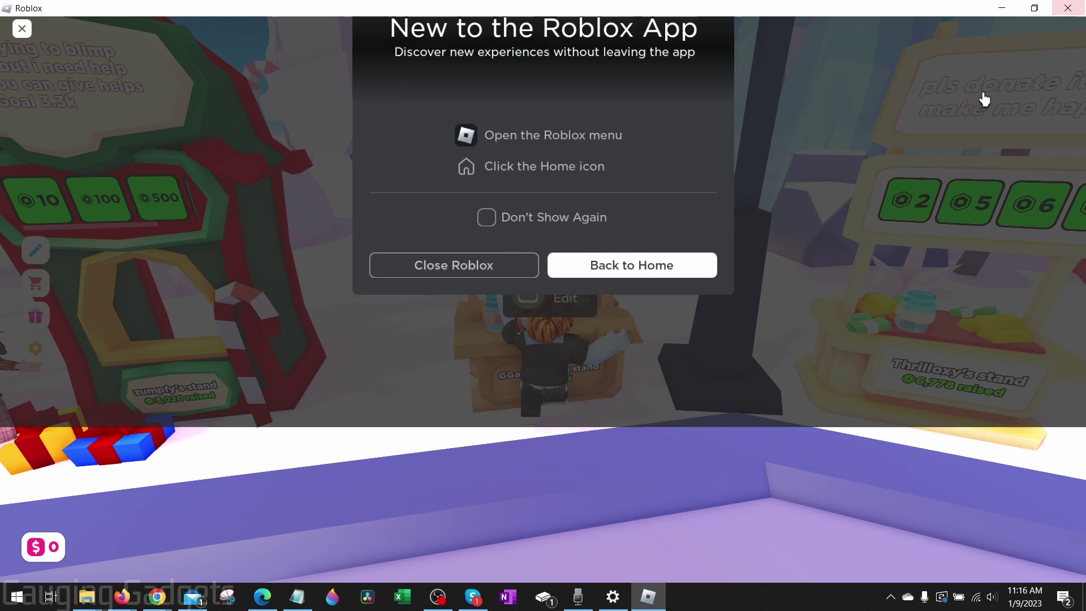
left_click(468, 438)
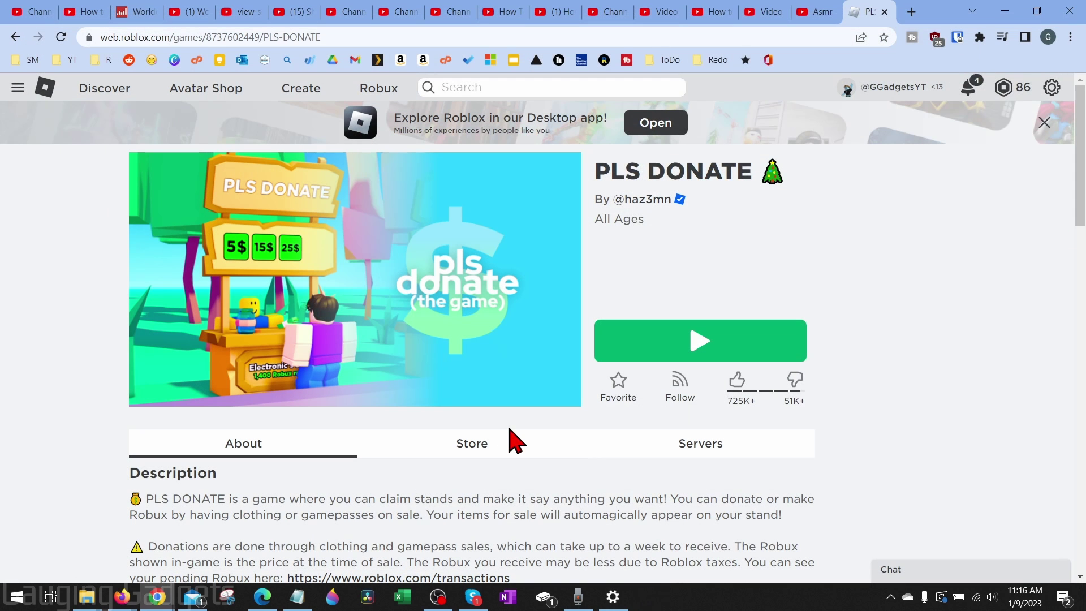
left_click(41, 95)
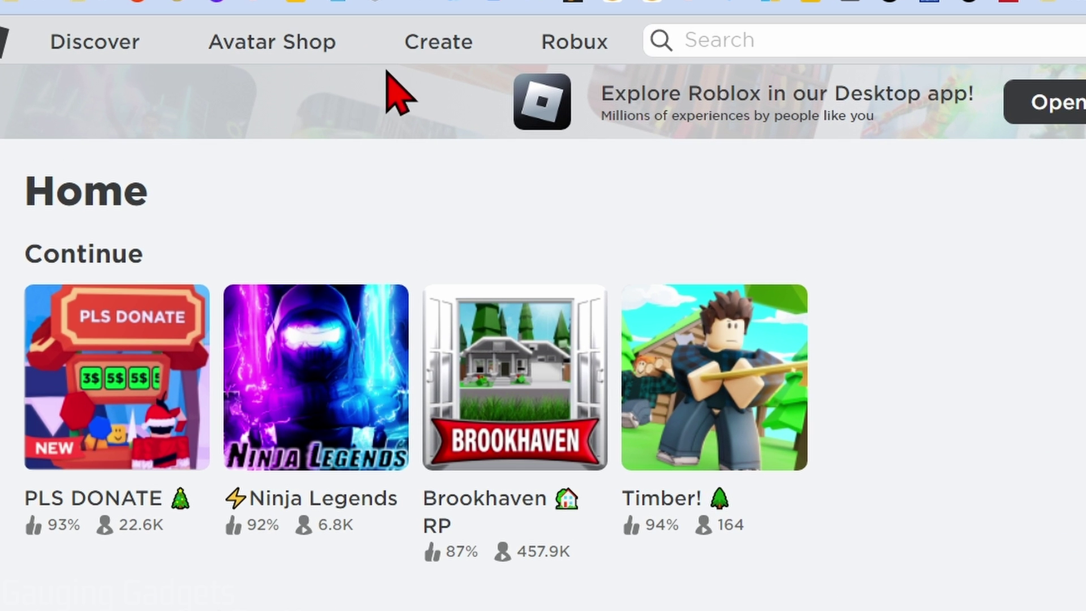
Go to Create and open the Passes section for GGadgetsYT's Place.
left_click(445, 50)
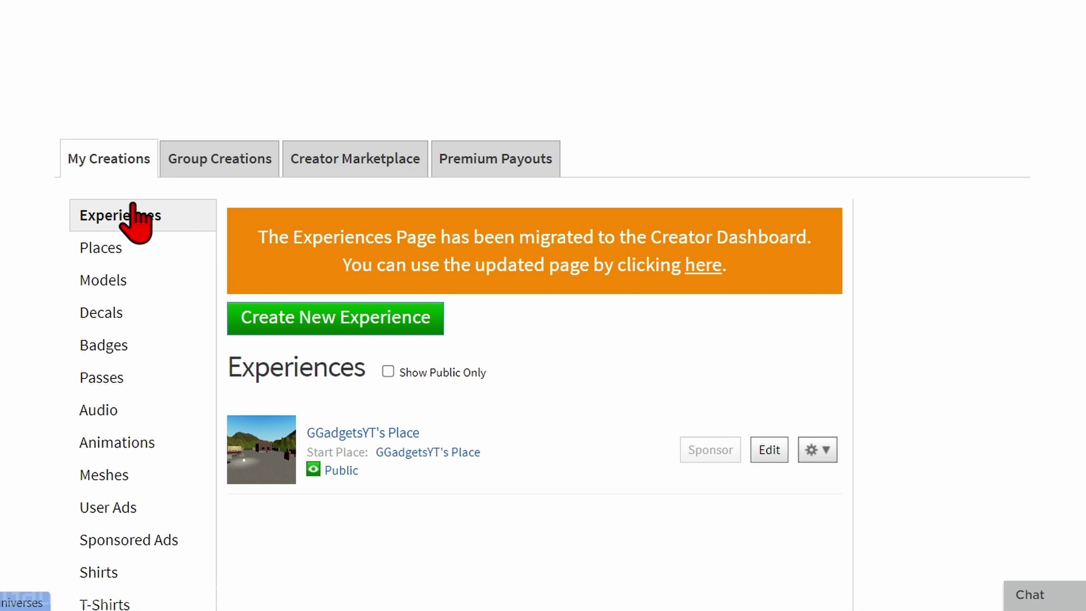
scroll(427, 231, "down", 2)
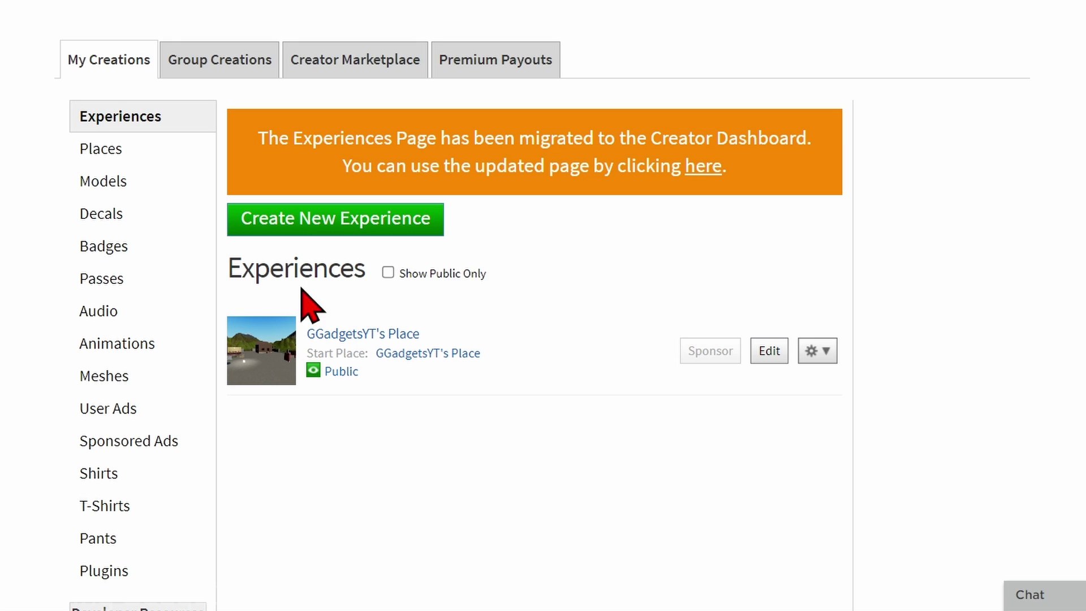
left_click(102, 282)
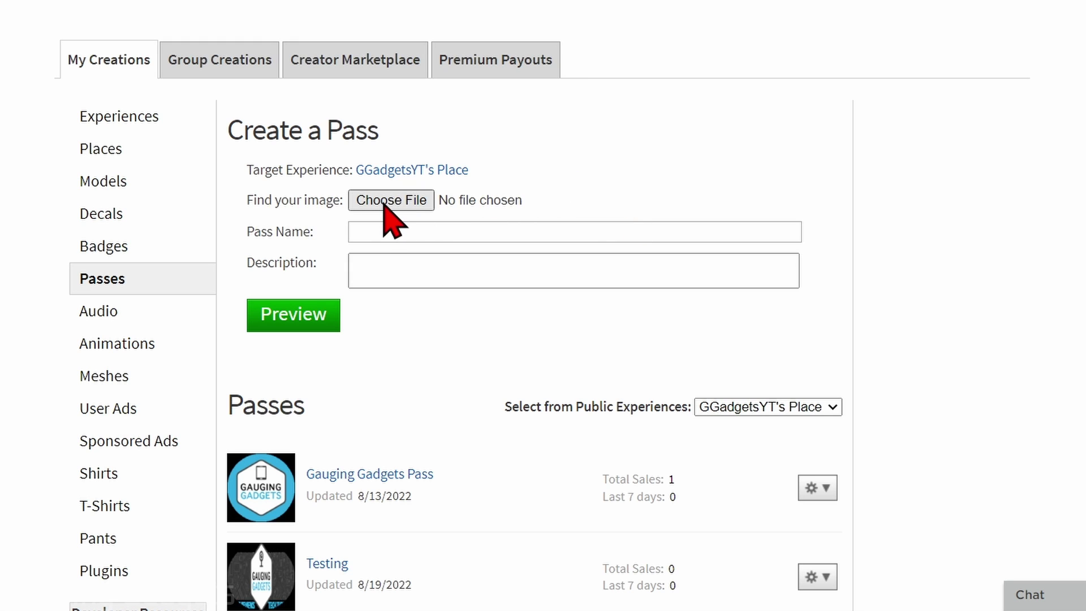
Upload ChannelIcon.png as a new pass named 'GG Pass', preview it and verify the upload.
left_click(411, 203)
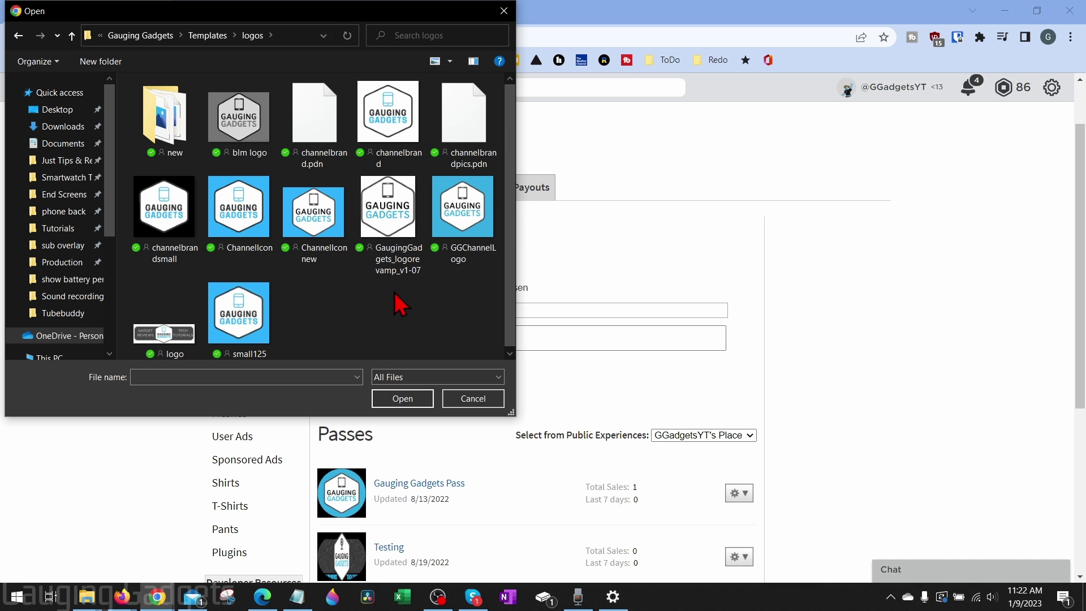
double_click(232, 218)
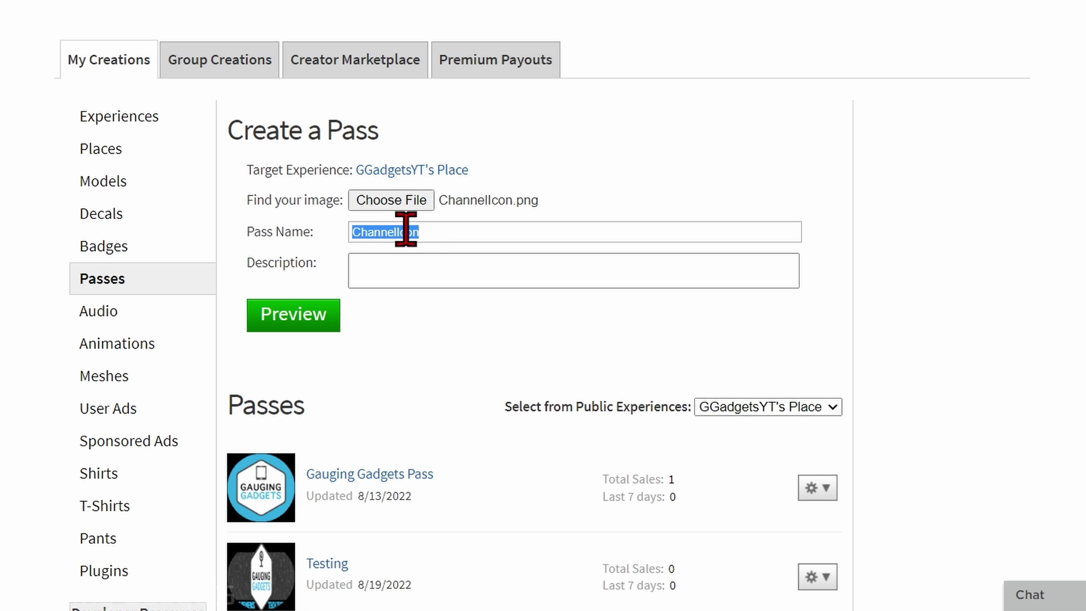
left_click_drag(434, 229, 309, 243)
type("GG Pass")
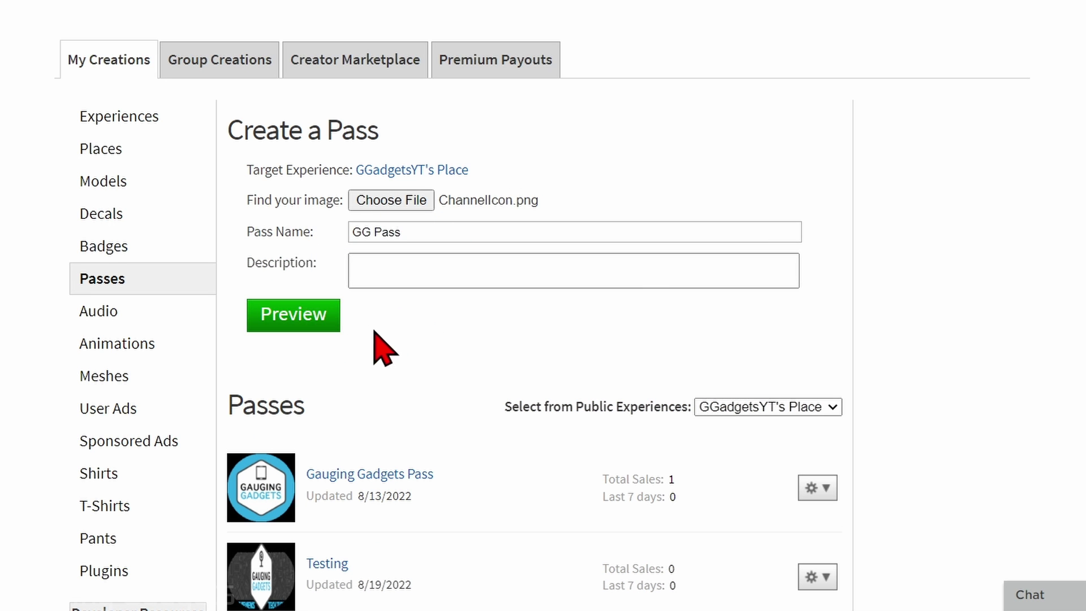
scroll(376, 342, "down", 2)
left_click(305, 218)
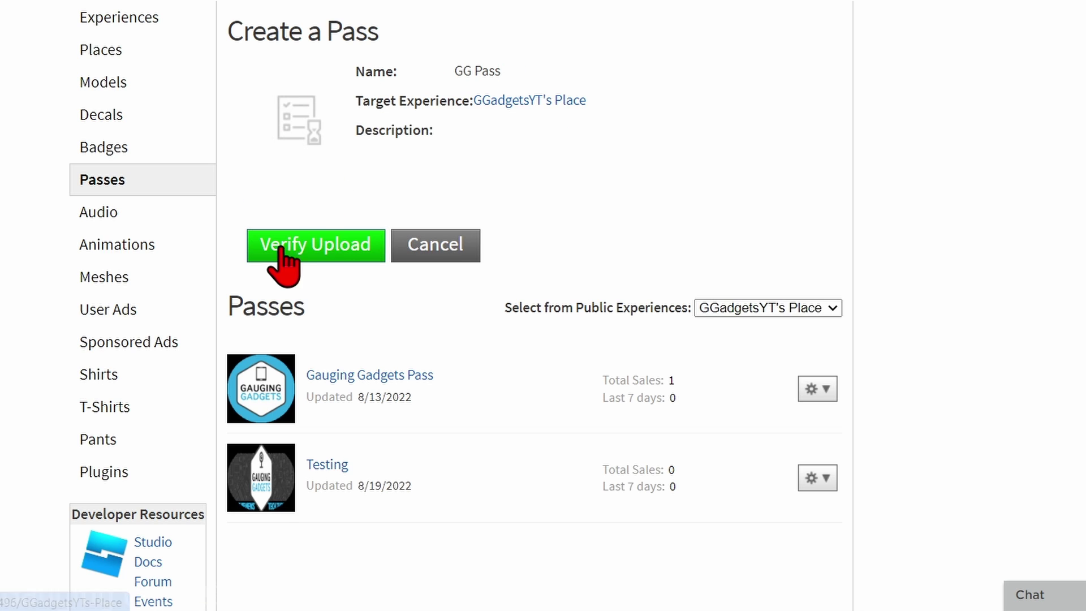
left_click(323, 258)
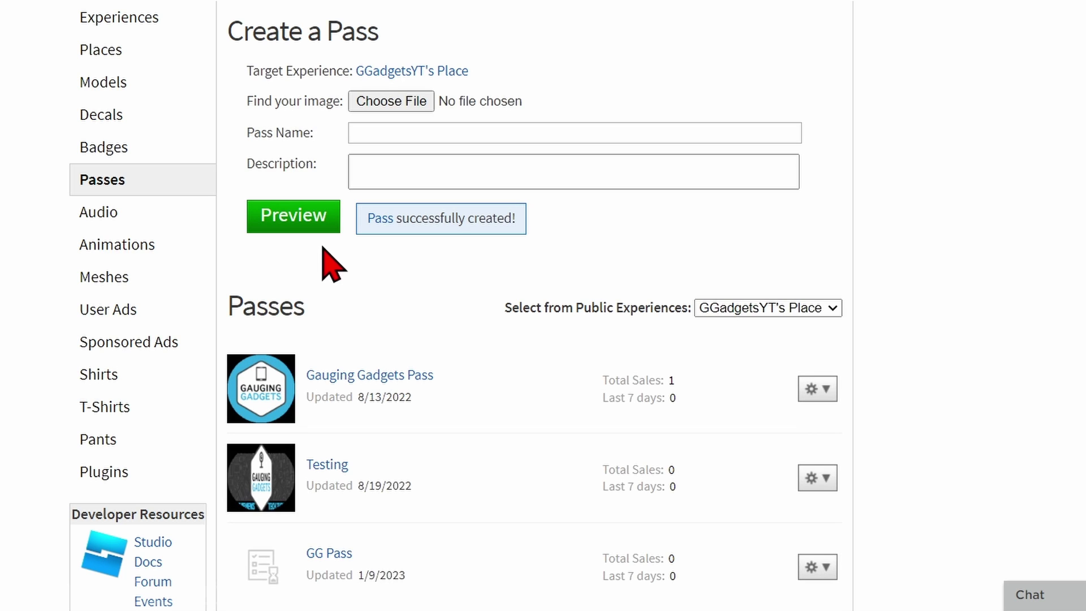
scroll(363, 282, "down", 2)
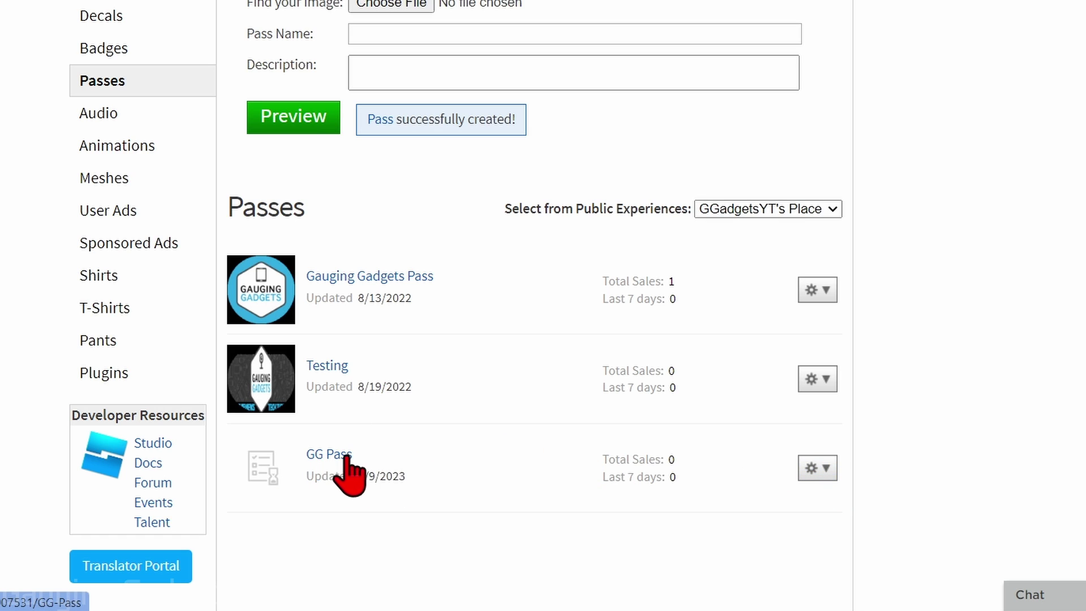
In GG Pass's Sales settings, turn on Item for Sale at a price of 10 Robux and save.
left_click(818, 468)
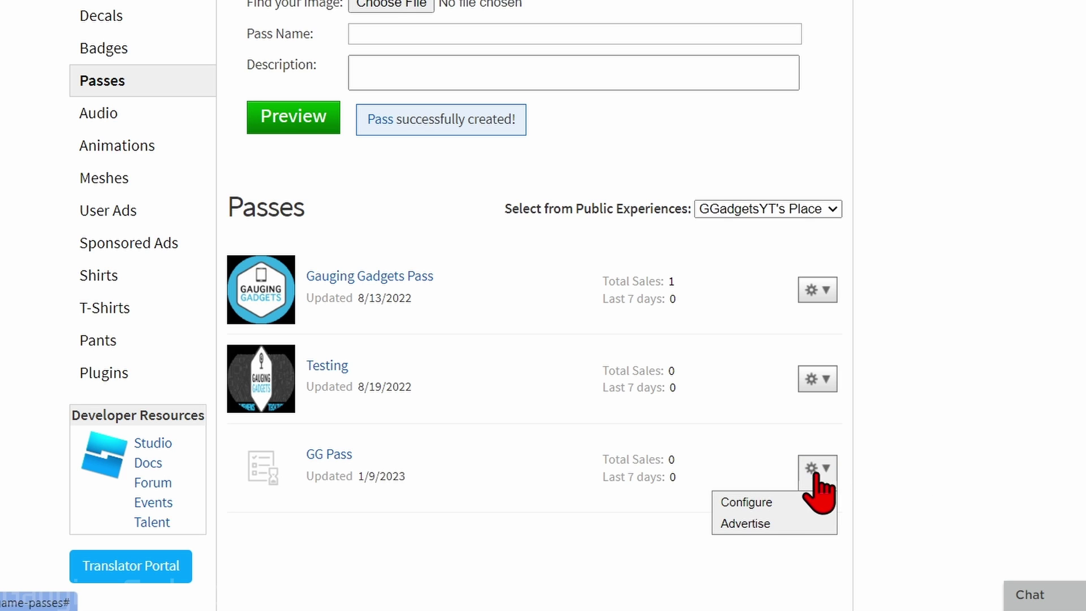
left_click(750, 503)
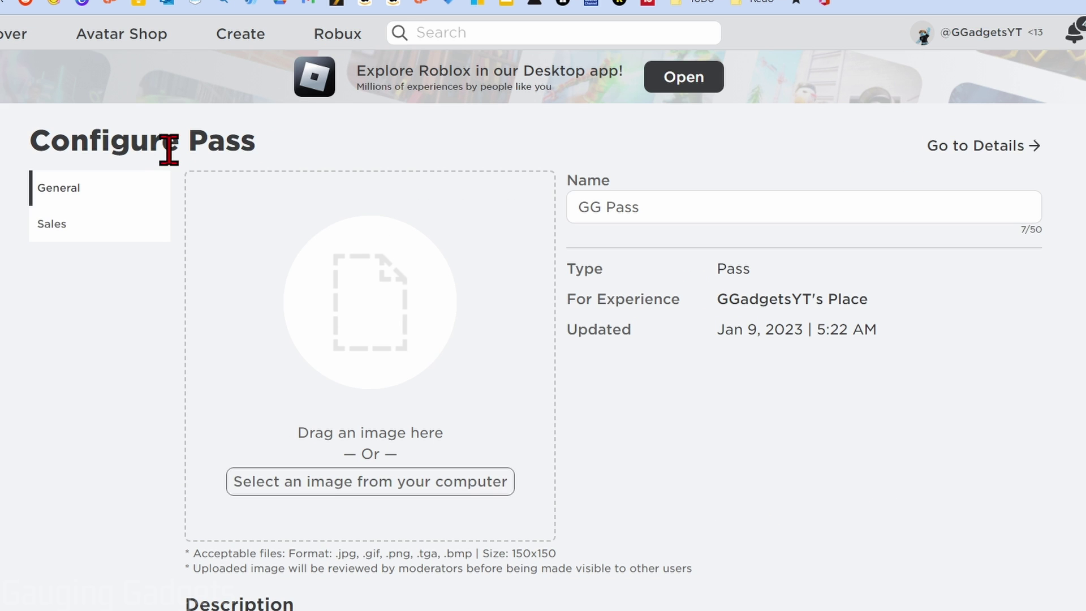
left_click(64, 229)
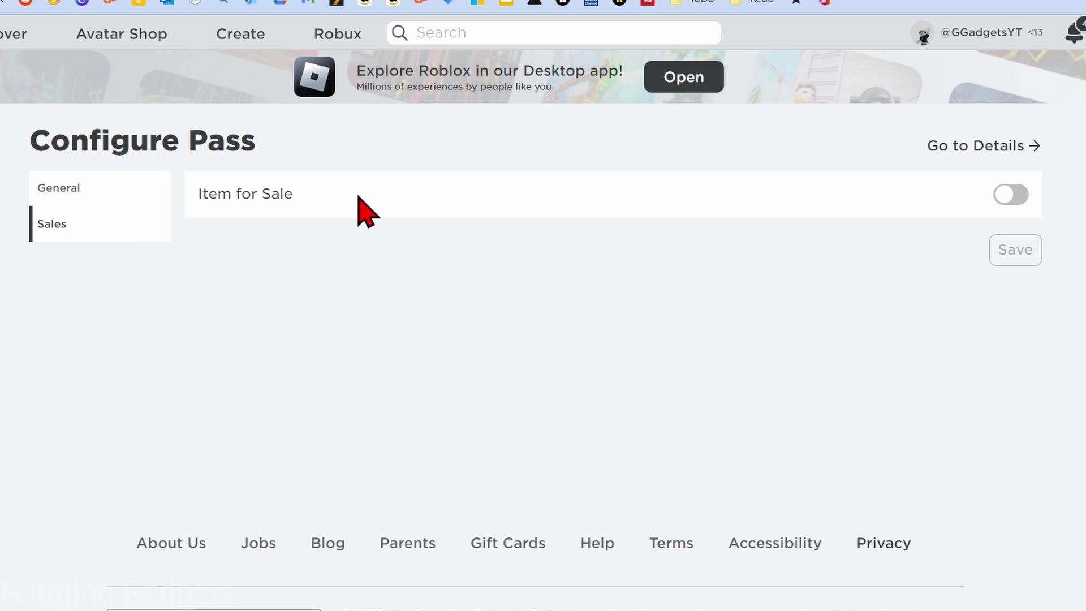
left_click(1012, 196)
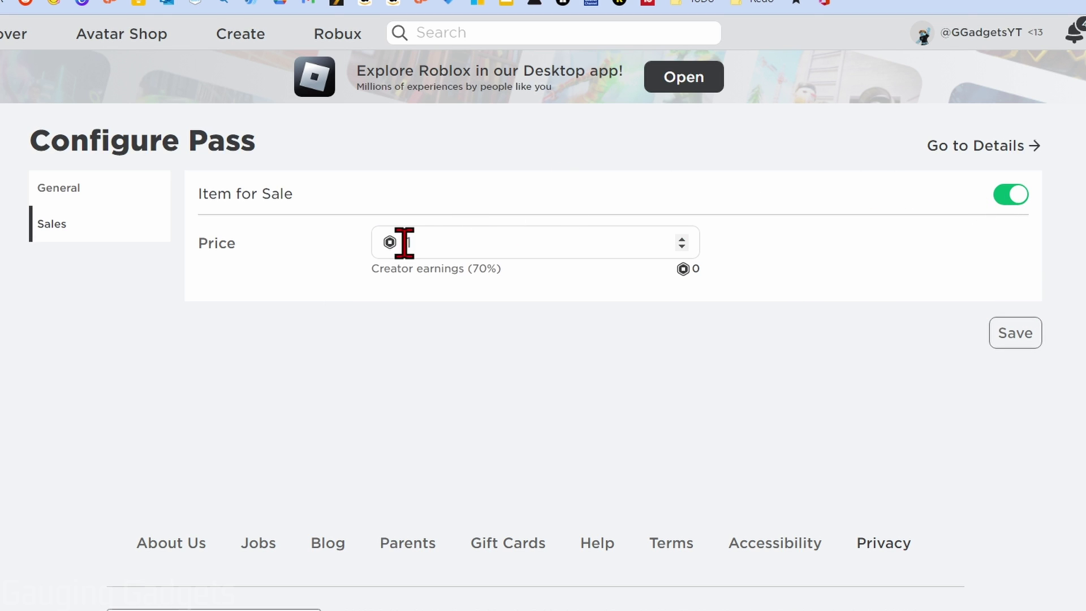
left_click_drag(429, 242, 376, 240)
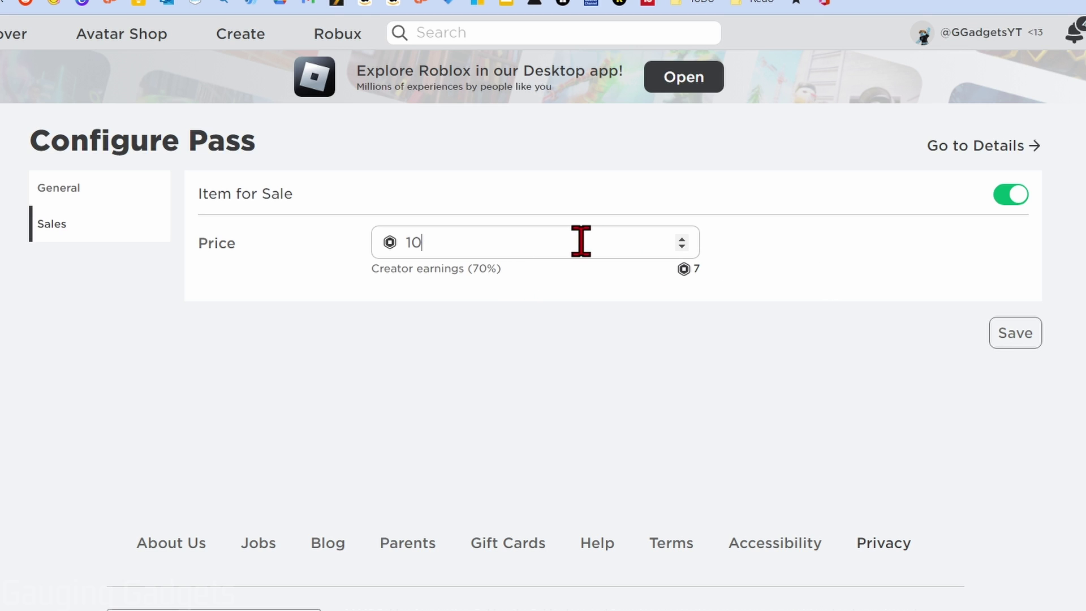
left_click(1015, 333)
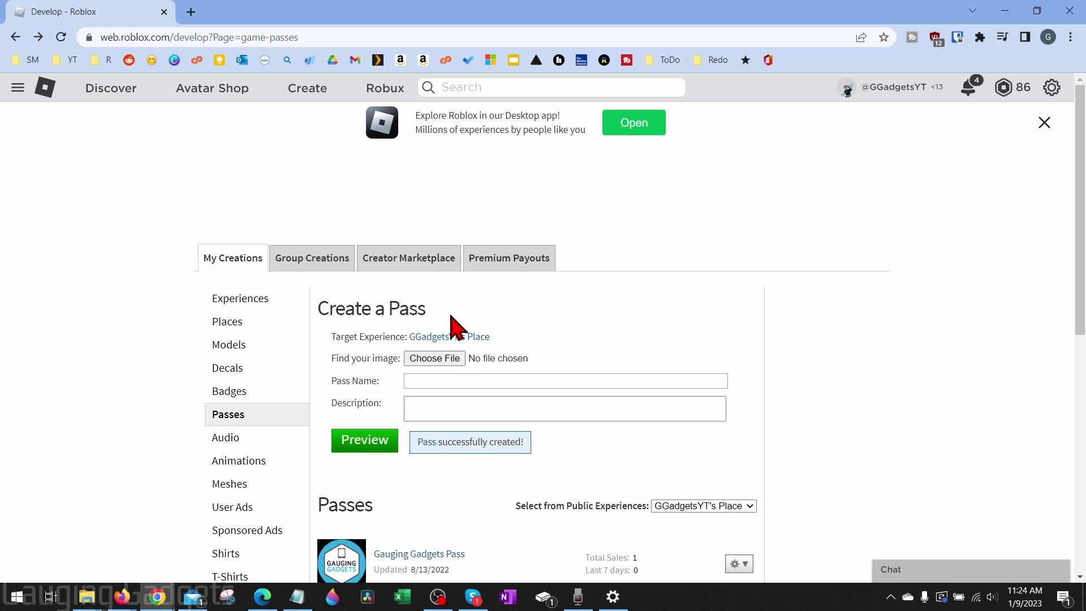
Launch PLS DONATE from the Roblox Home page's Continue row.
left_click(46, 91)
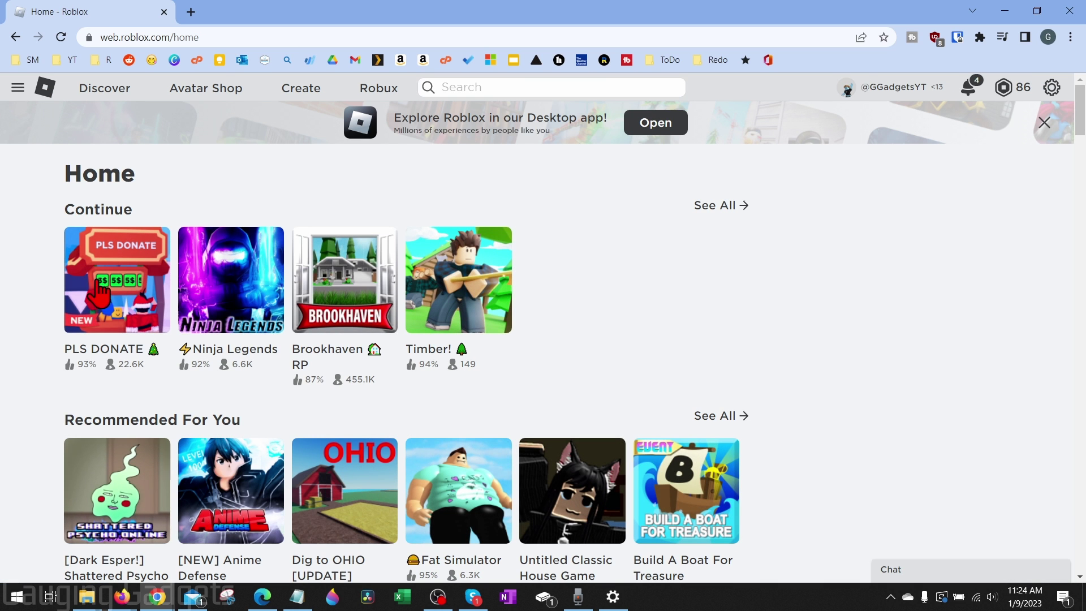
left_click(104, 293)
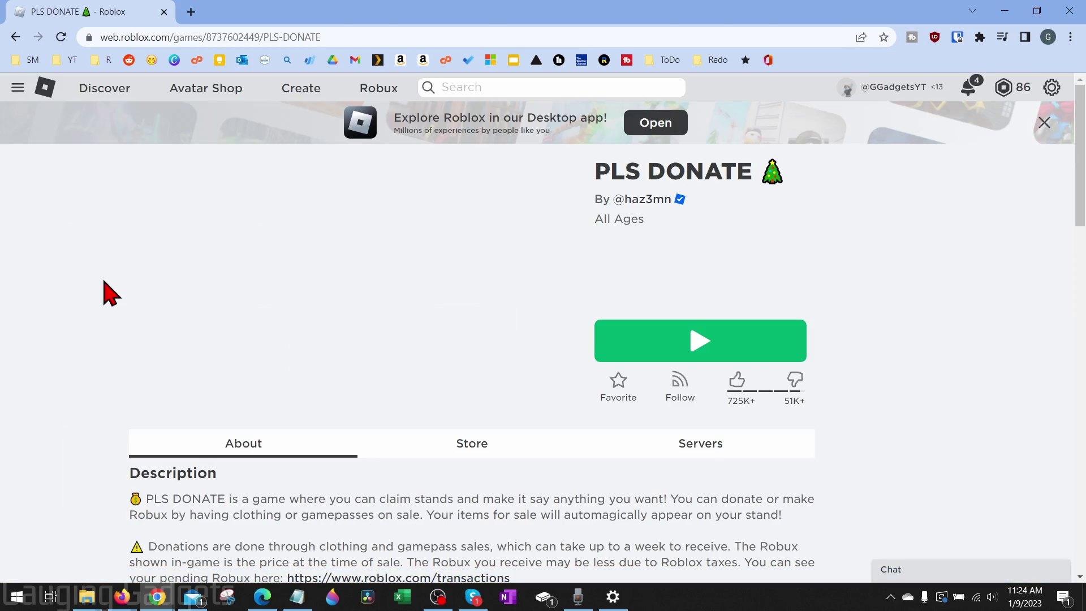
left_click(721, 345)
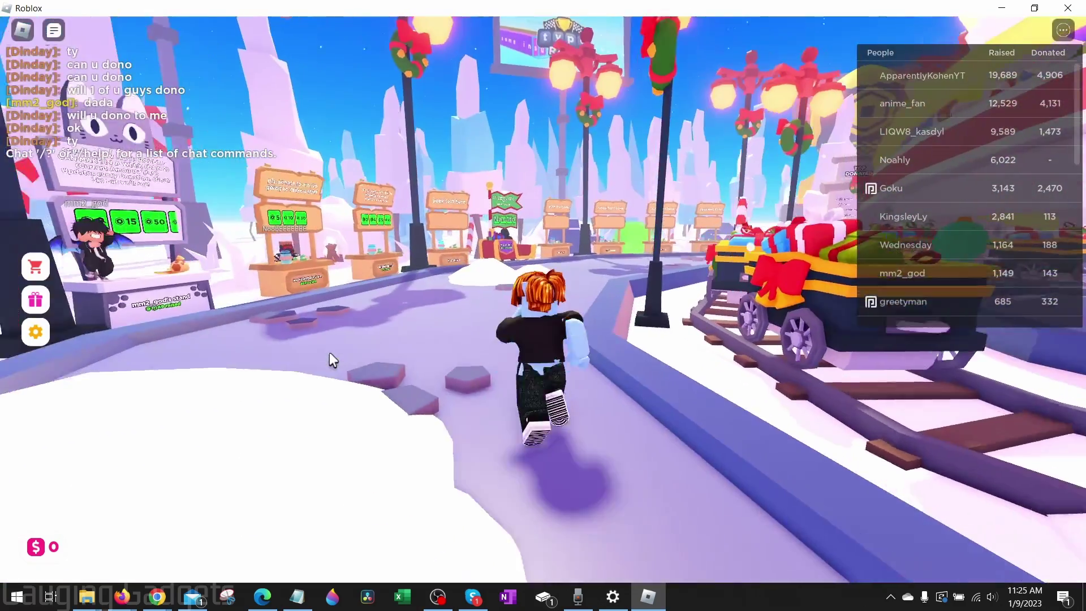
Walk the avatar with W and A up to an unclaimed stand.
key("w")
key("a")
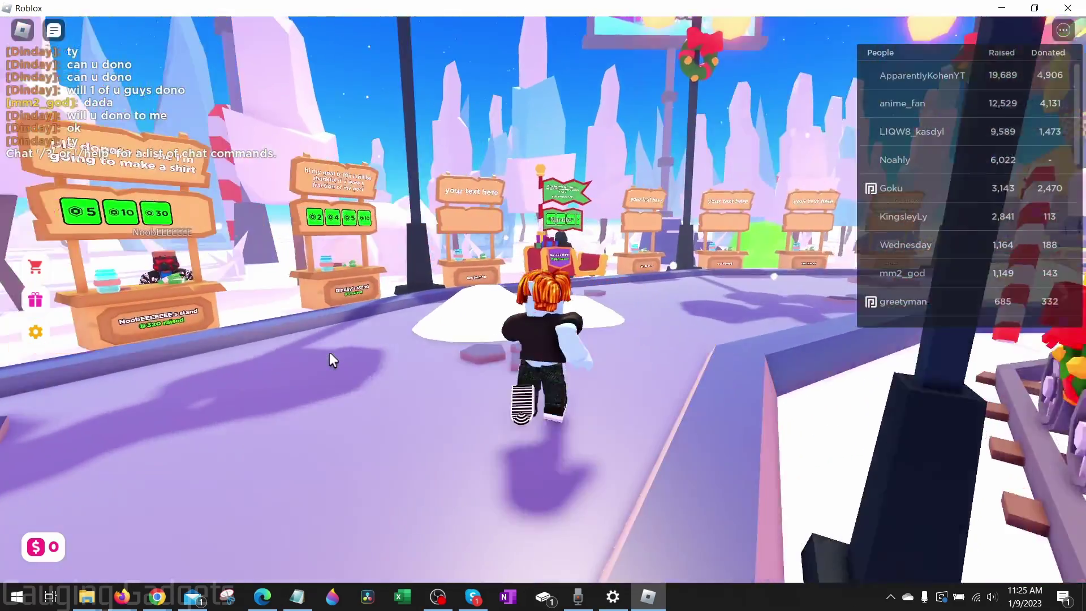
key("w")
key("a")
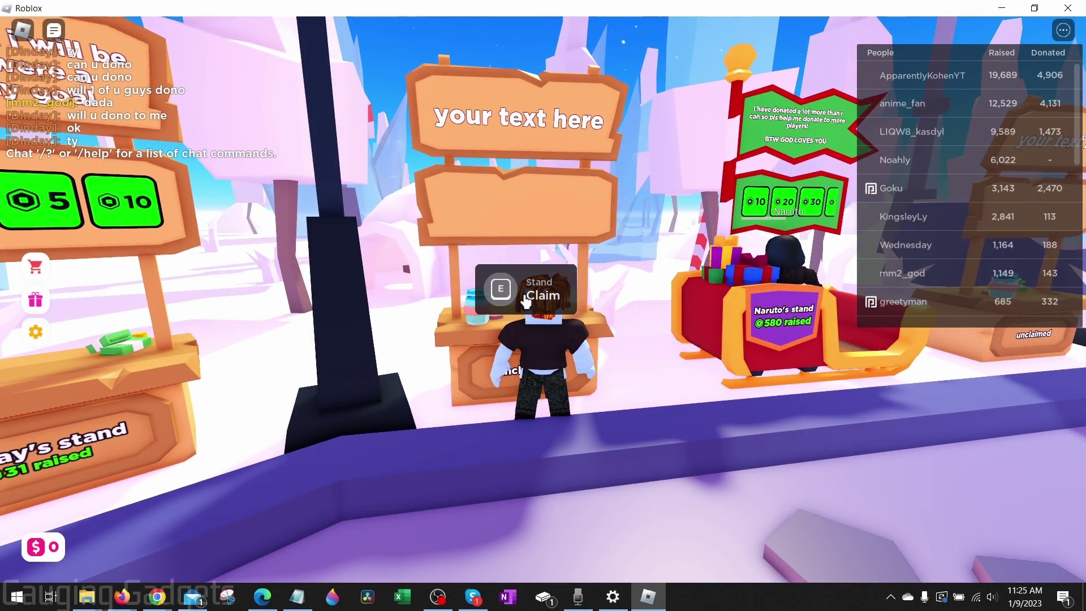
Claim the empty stand through its Stand Claim (E) prompt.
left_click(525, 297)
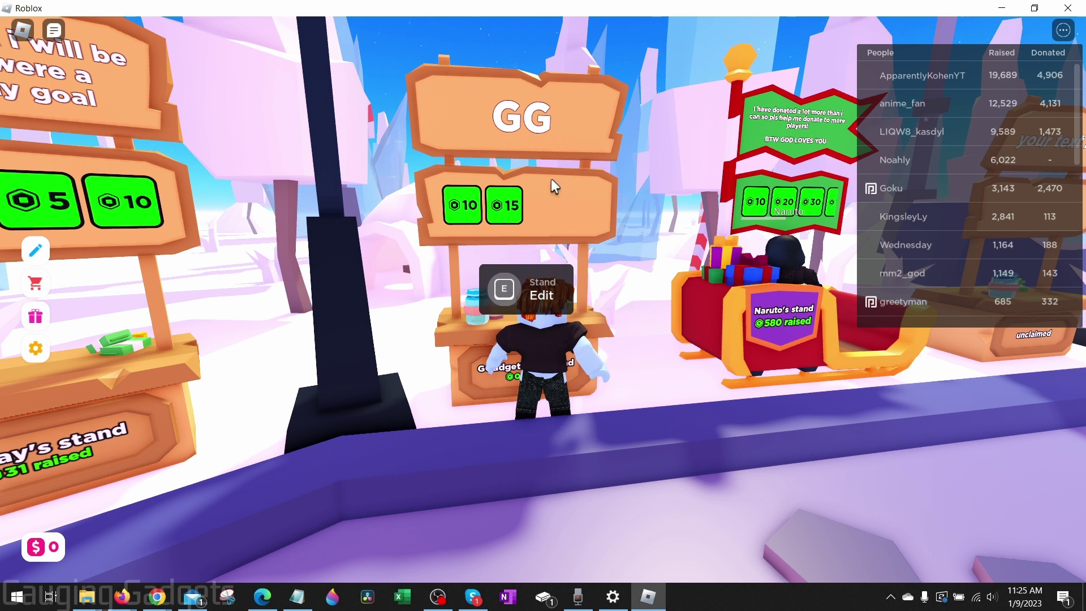
Edit the stand's sign text to 'GG PLS Donate!' and apply it.
left_click(542, 310)
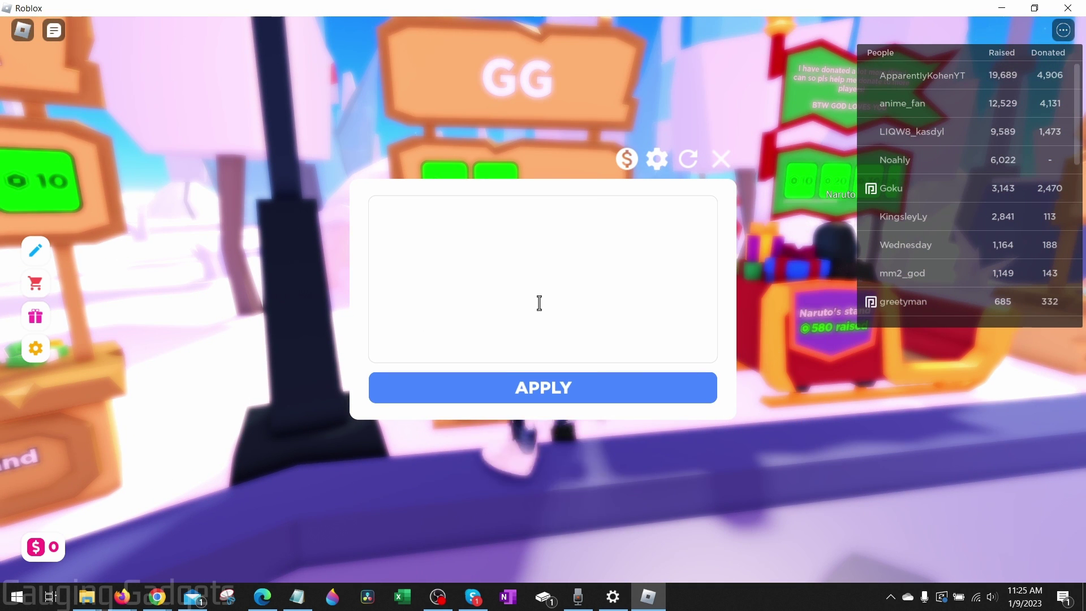
left_click(469, 247)
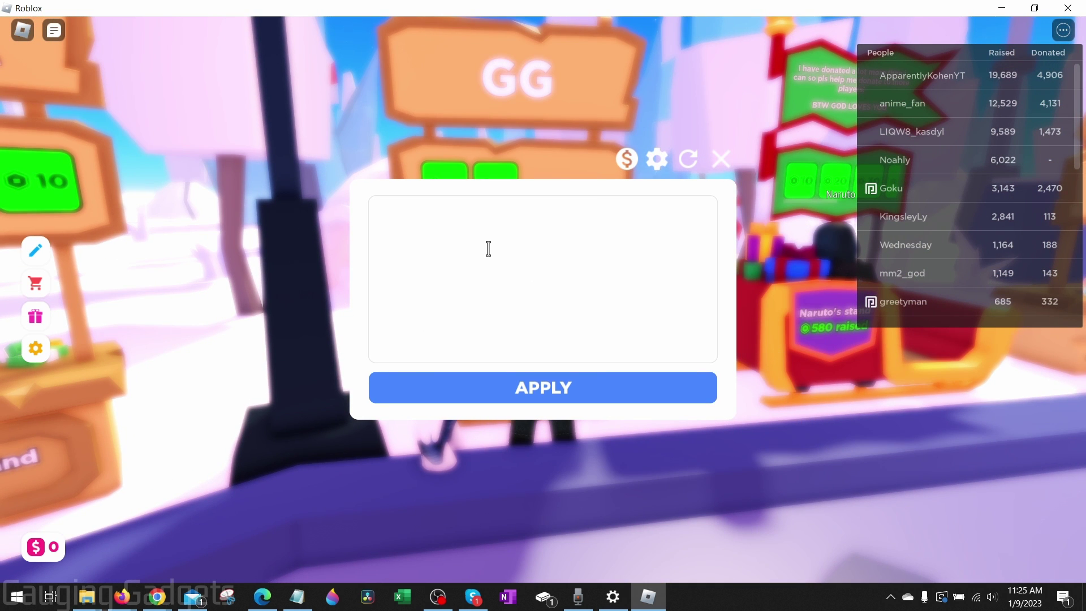
type("GG PLS Donate!")
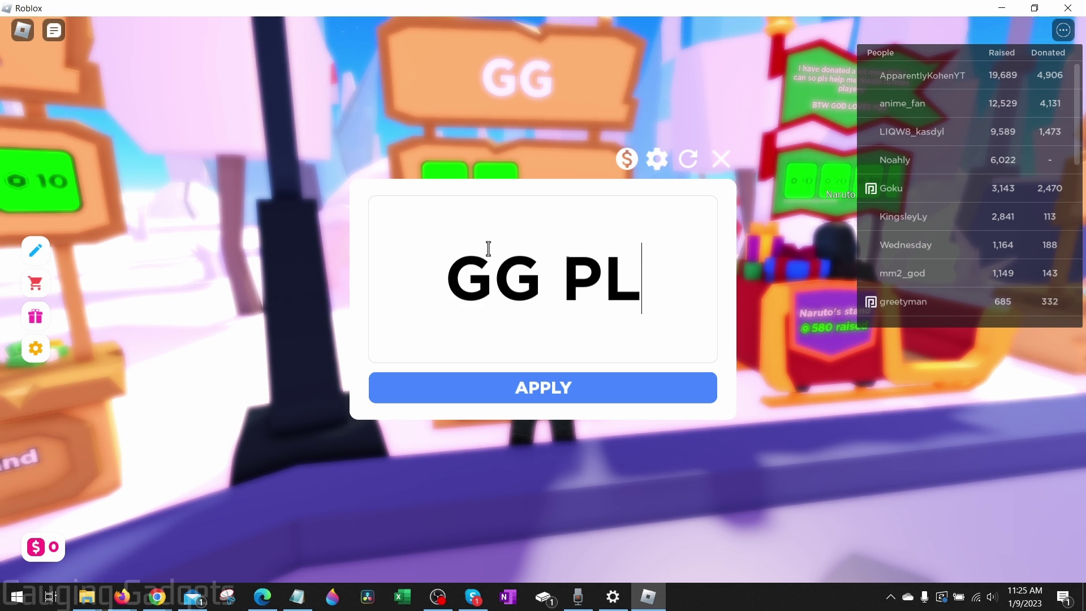
left_click(562, 402)
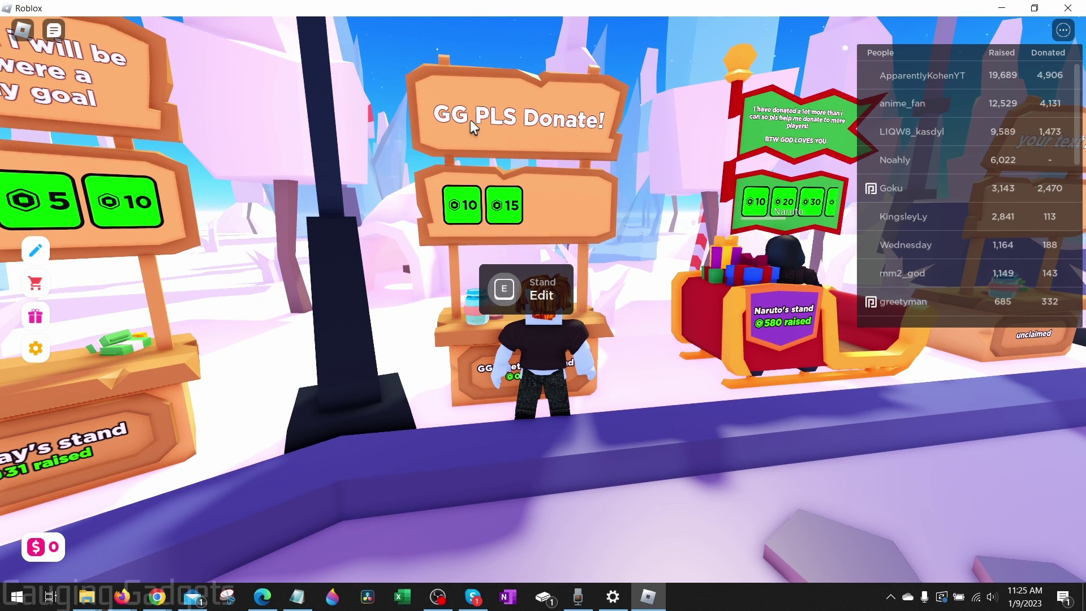
key("s")
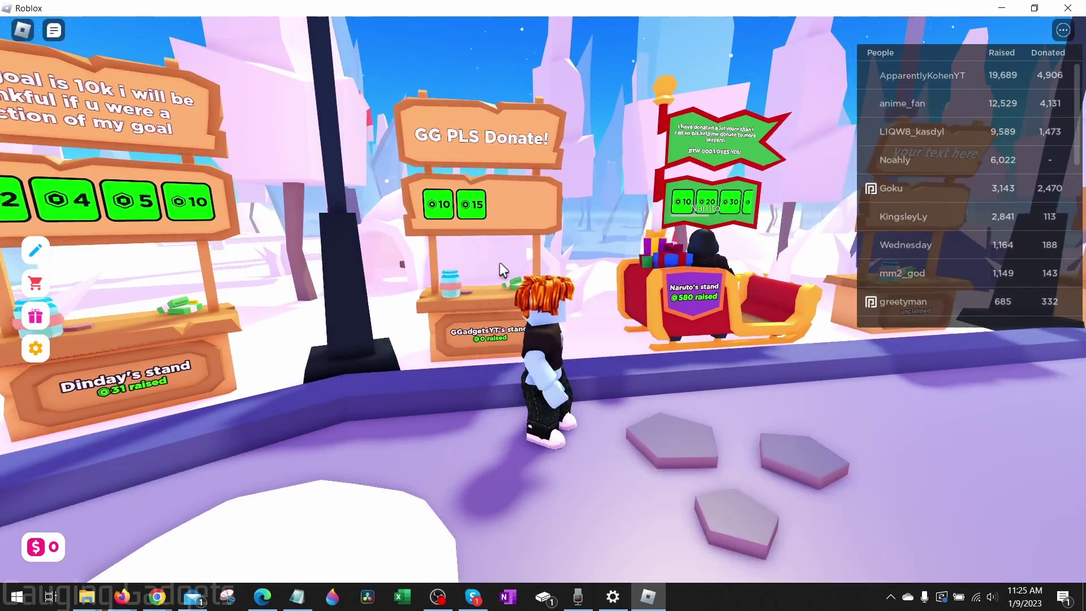
key("w")
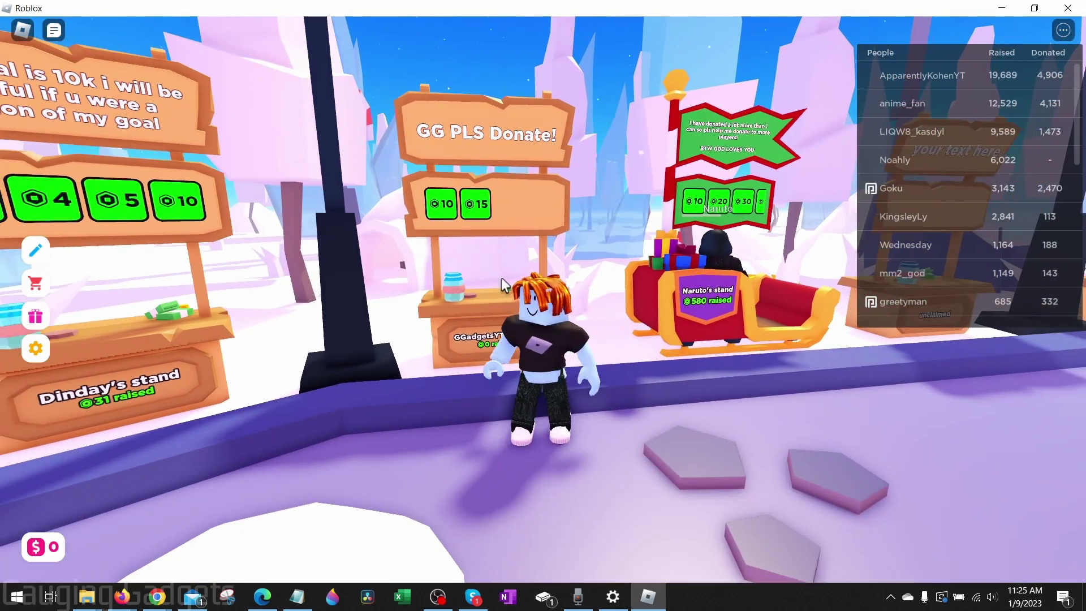
key("w")
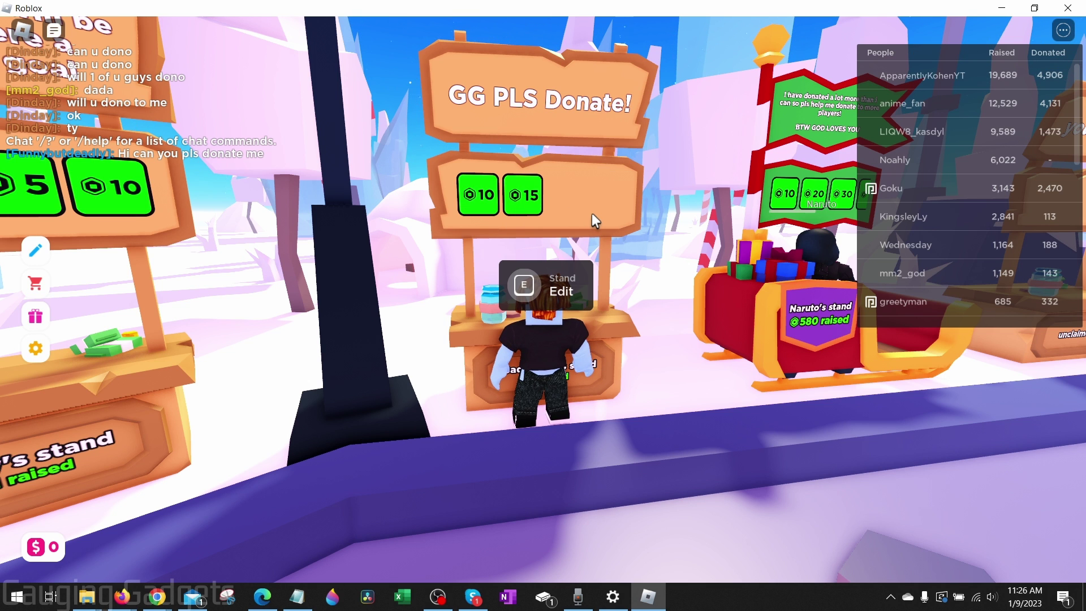
Check the stand's top donations, then in settings try the 1K booth model, which requires 1K donated.
left_click(542, 310)
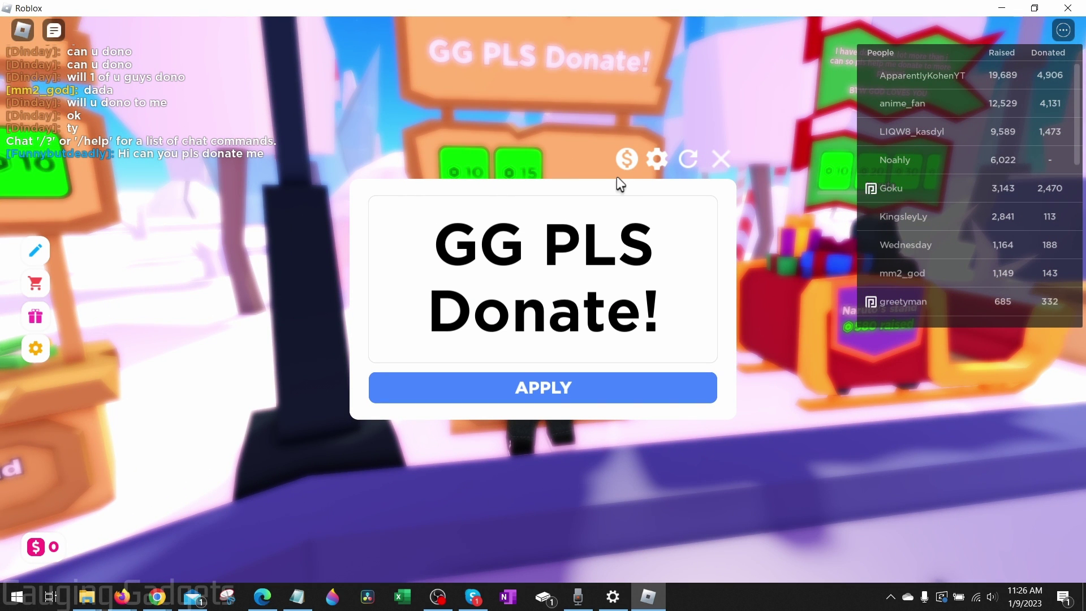
left_click(628, 164)
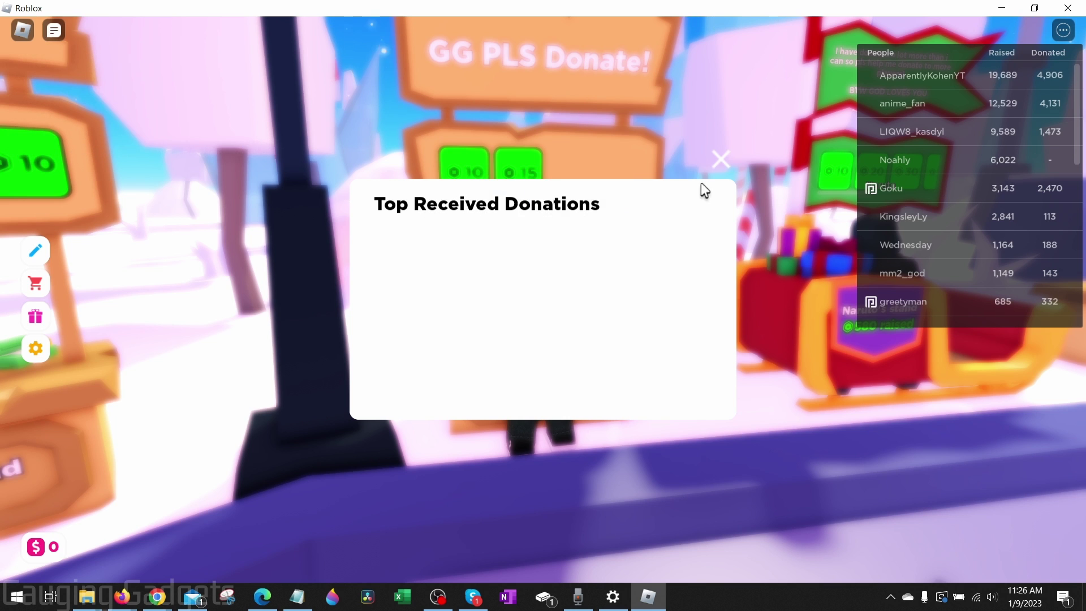
left_click(722, 165)
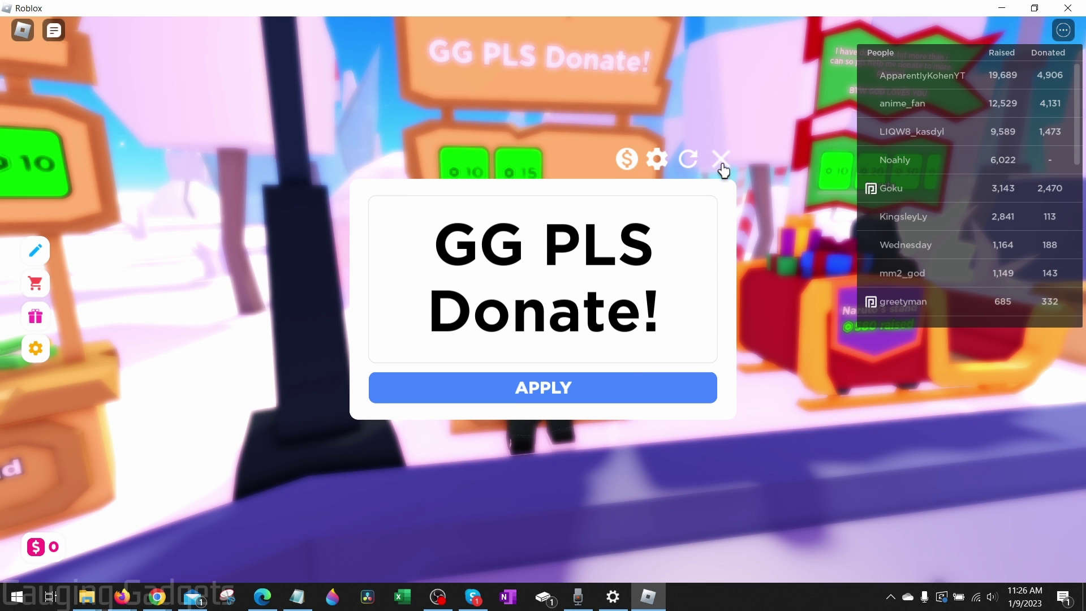
left_click(657, 161)
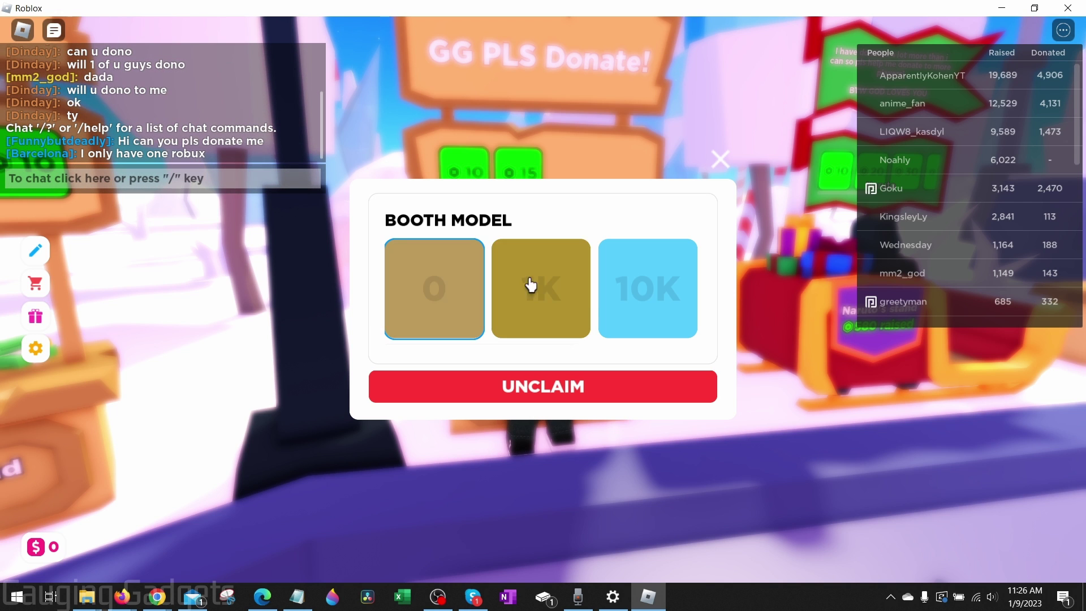
left_click(545, 301)
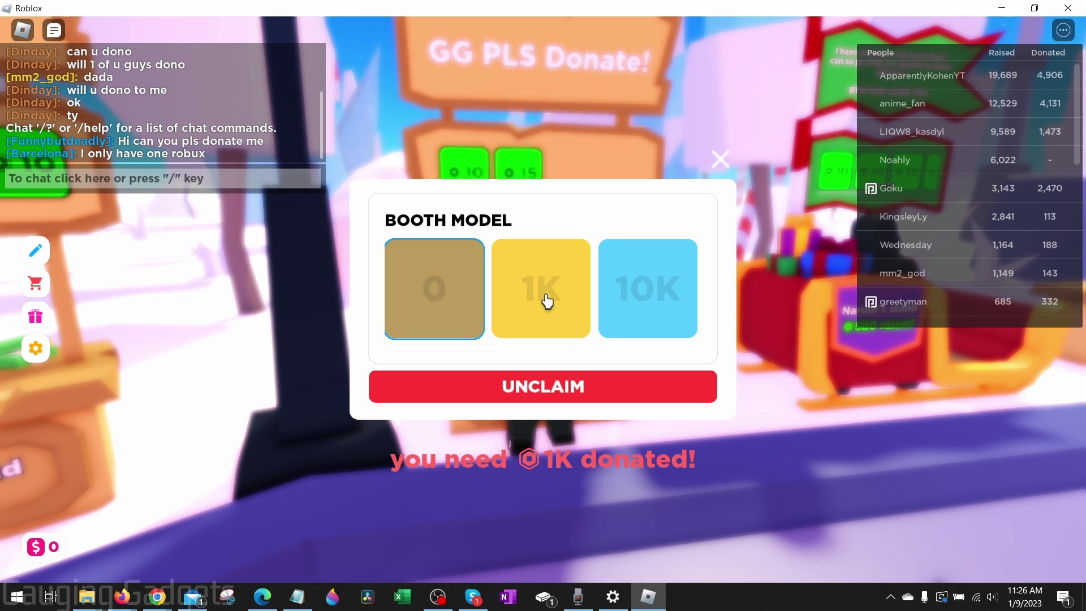